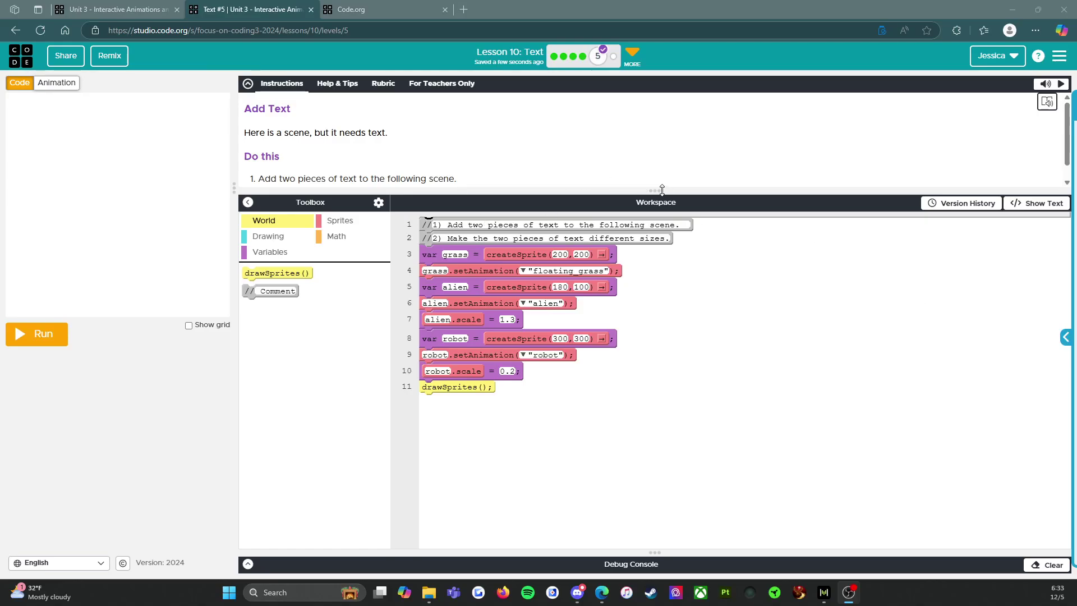
Lower the instructions divider about 30 pixels so the second task line shows.
{"action": "left_click_drag", "start_coordinate": [662, 190], "coordinate": [661, 207]}
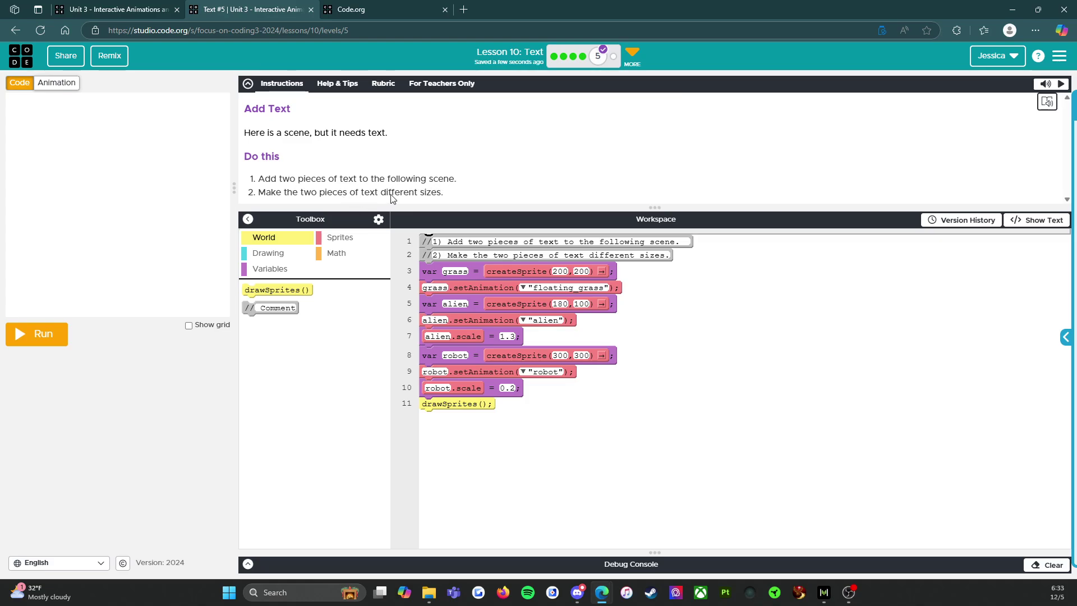
Run the code to display the grass, alien, robot and butterflies.
{"action": "left_click", "coordinate": [50, 334]}
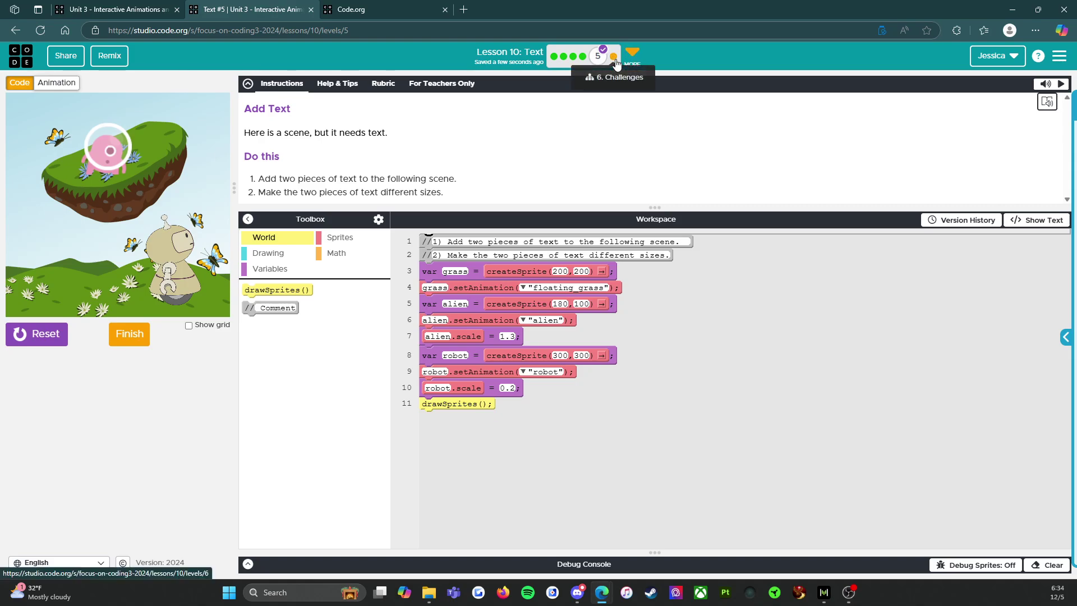
In the Rubric tab, collapse No, Limited, Convincing and Extensive Evidence.
{"action": "left_click", "coordinate": [384, 83]}
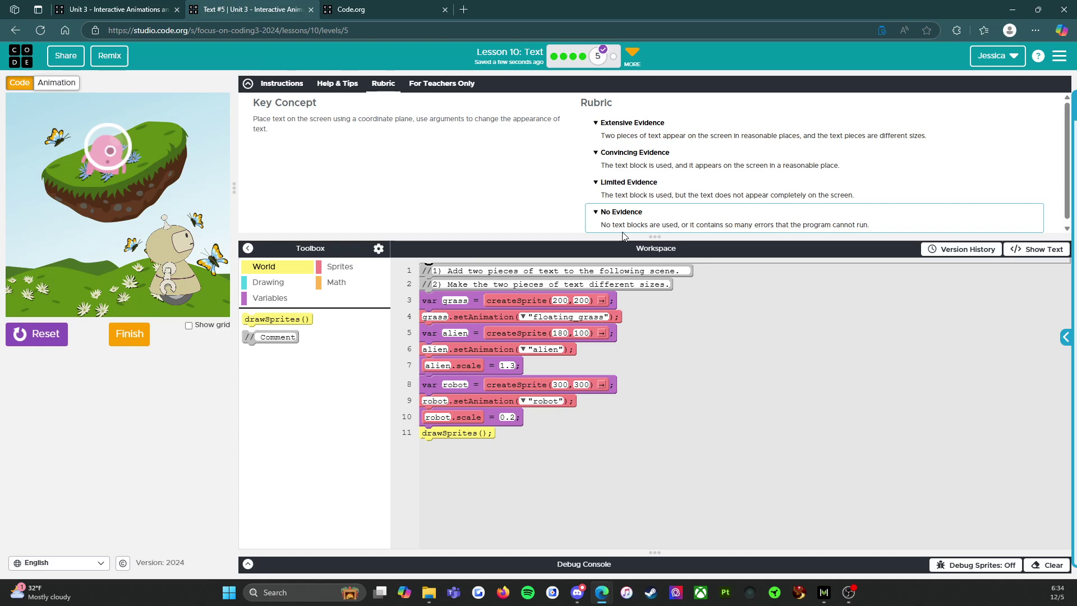
{"action": "left_click", "coordinate": [592, 214]}
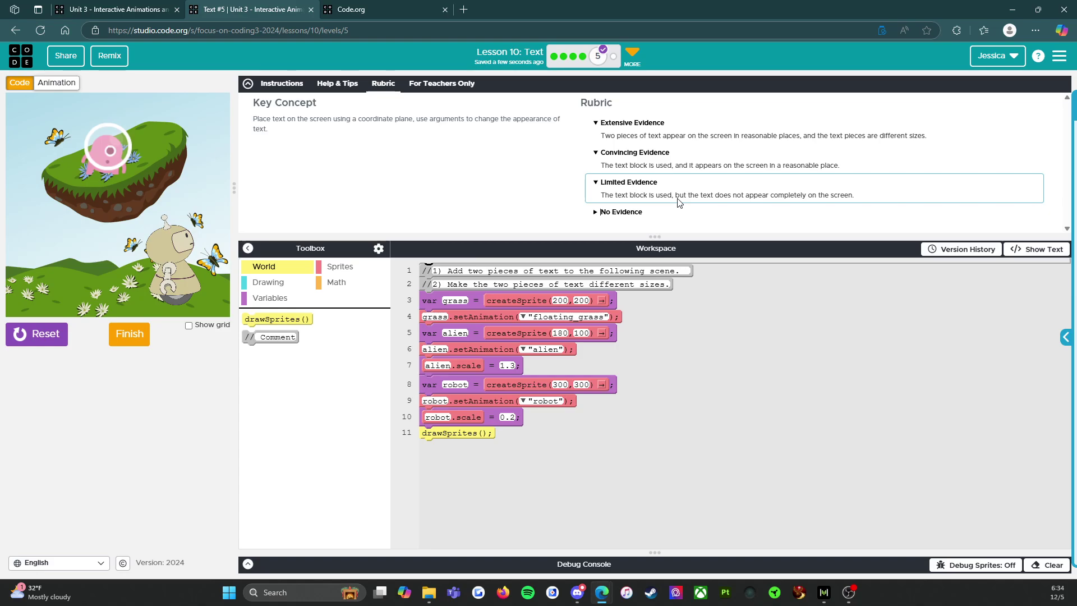
{"action": "left_click", "coordinate": [598, 184]}
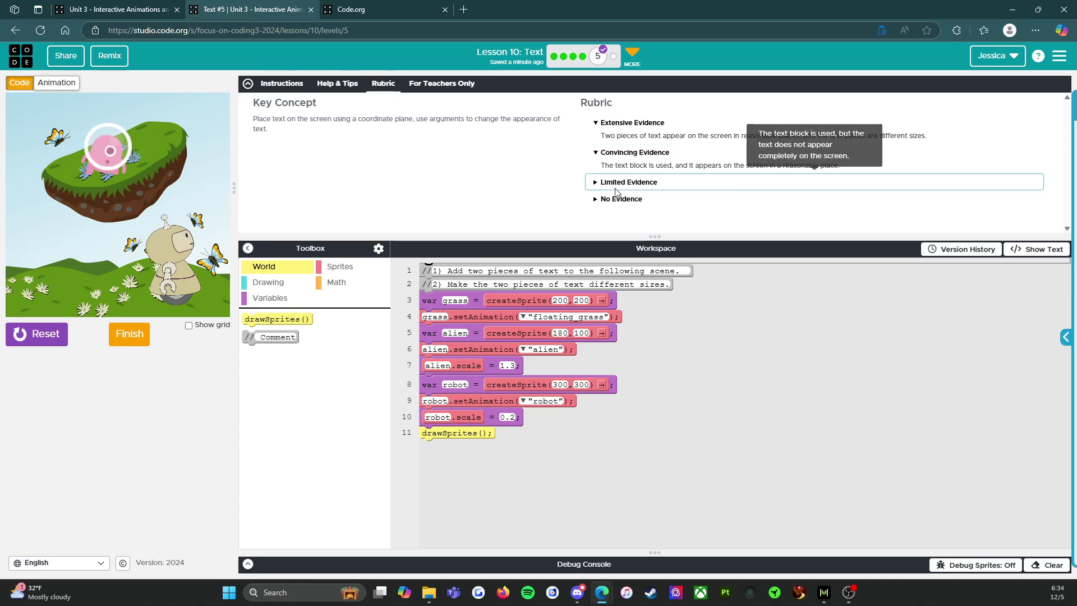
{"action": "left_click", "coordinate": [599, 156]}
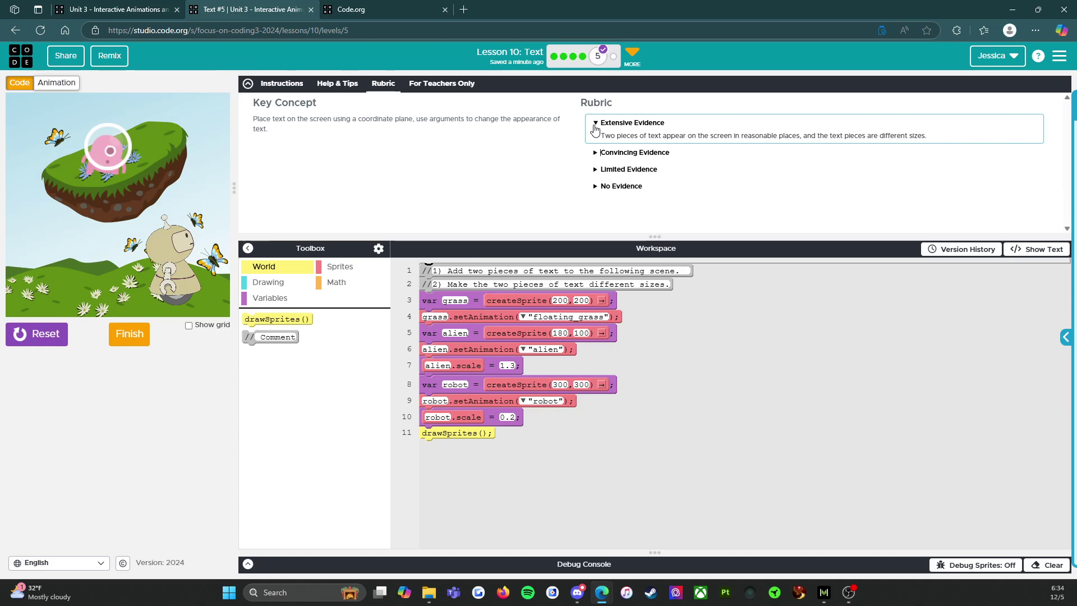
{"action": "left_click", "coordinate": [595, 123]}
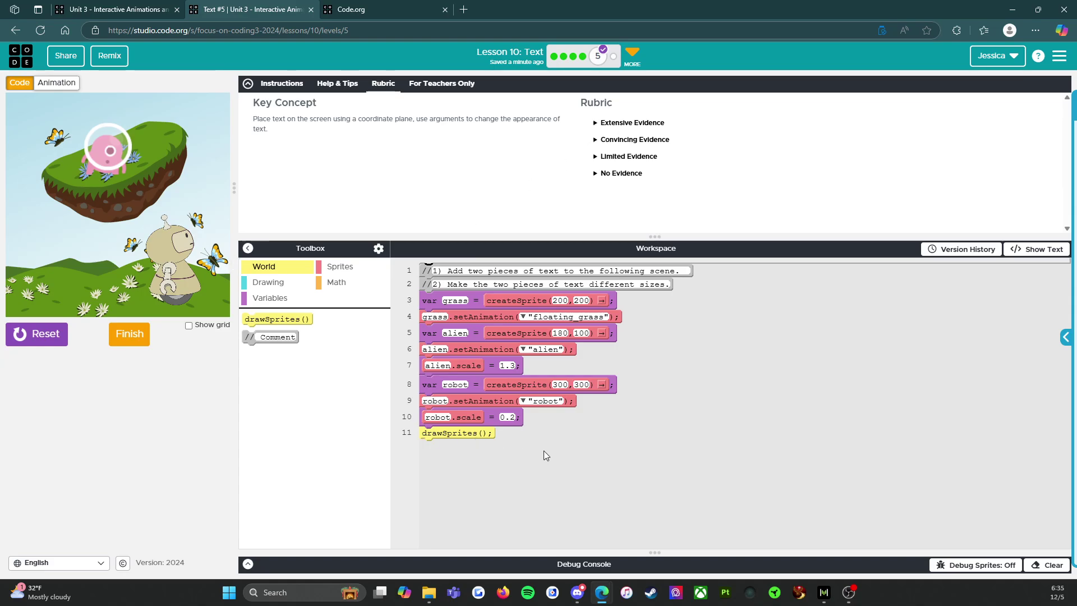